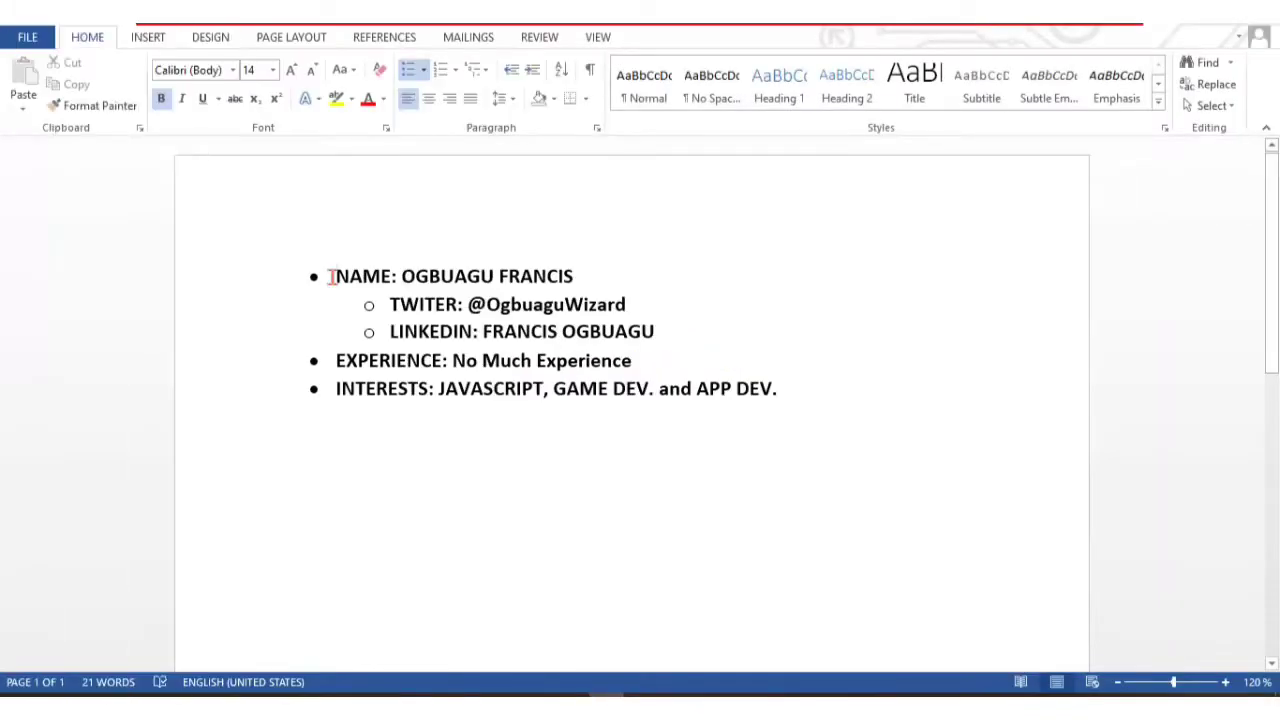
Highlight and deselect résumé lines in Word, then switch to the MASK page in Chrome
drag(330, 276, 645, 338)
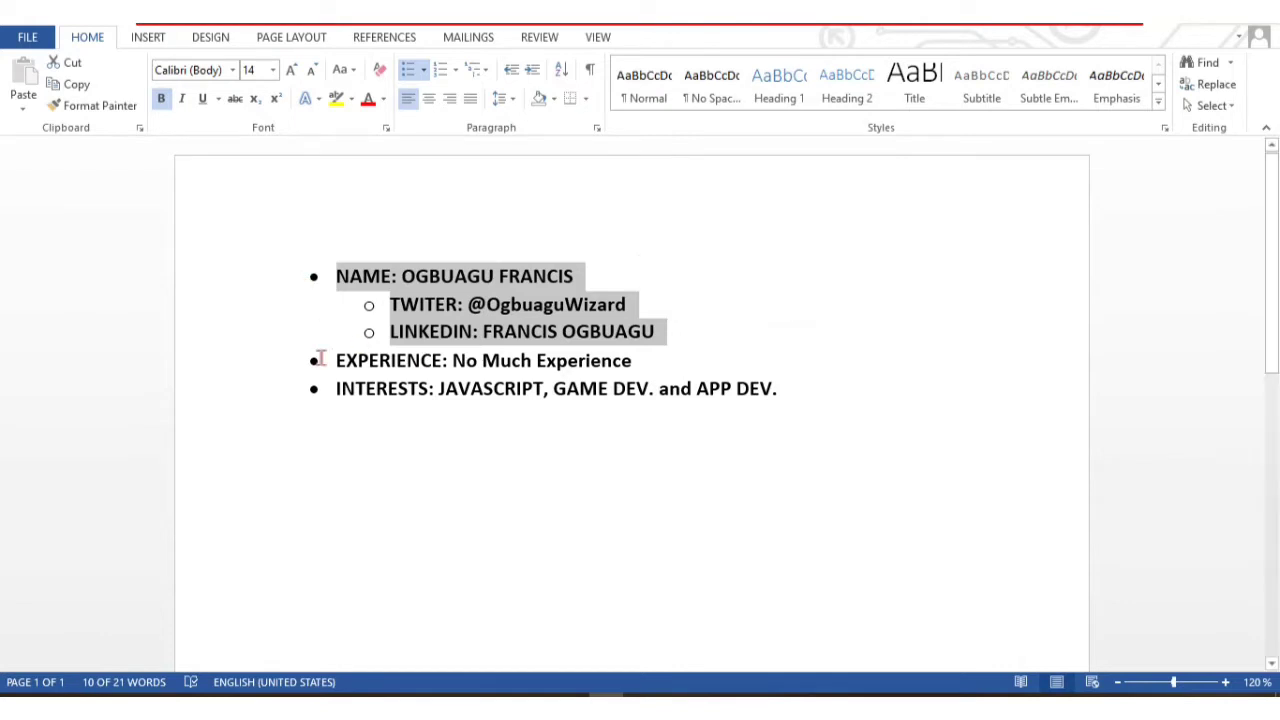
drag(322, 360, 791, 386)
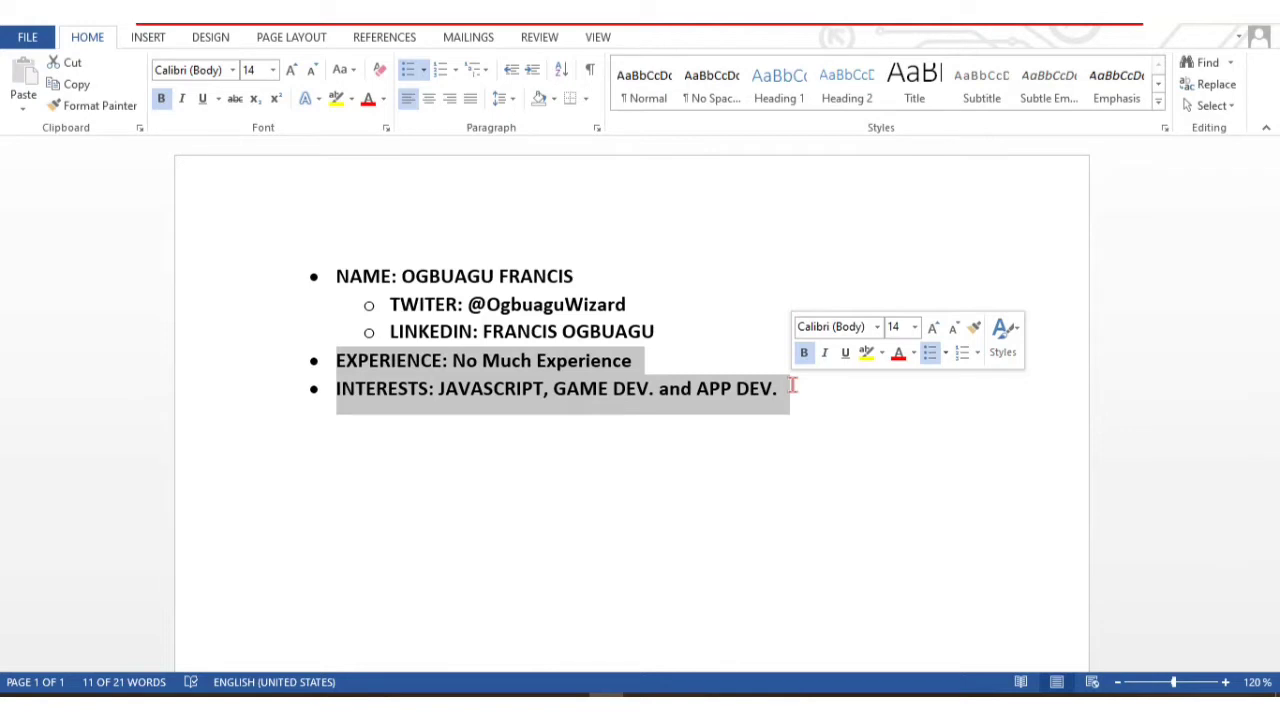
click(702, 443)
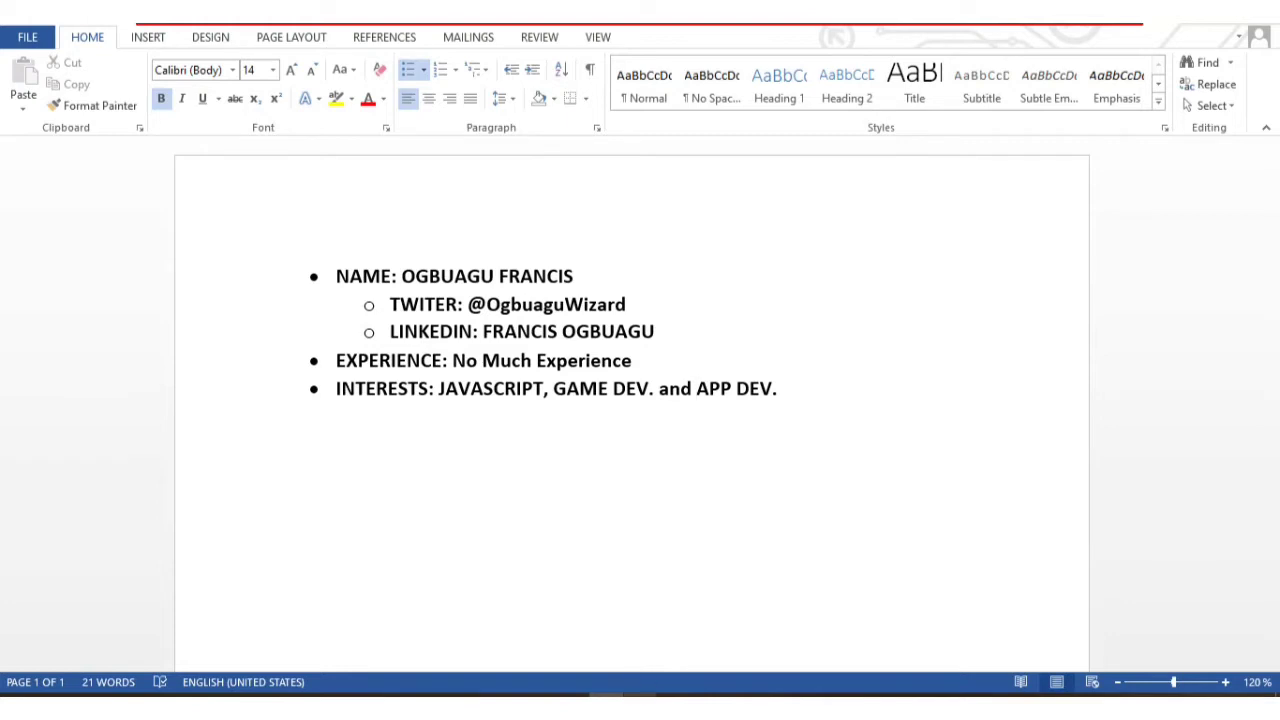
mouse_move(630, 705)
click(643, 656)
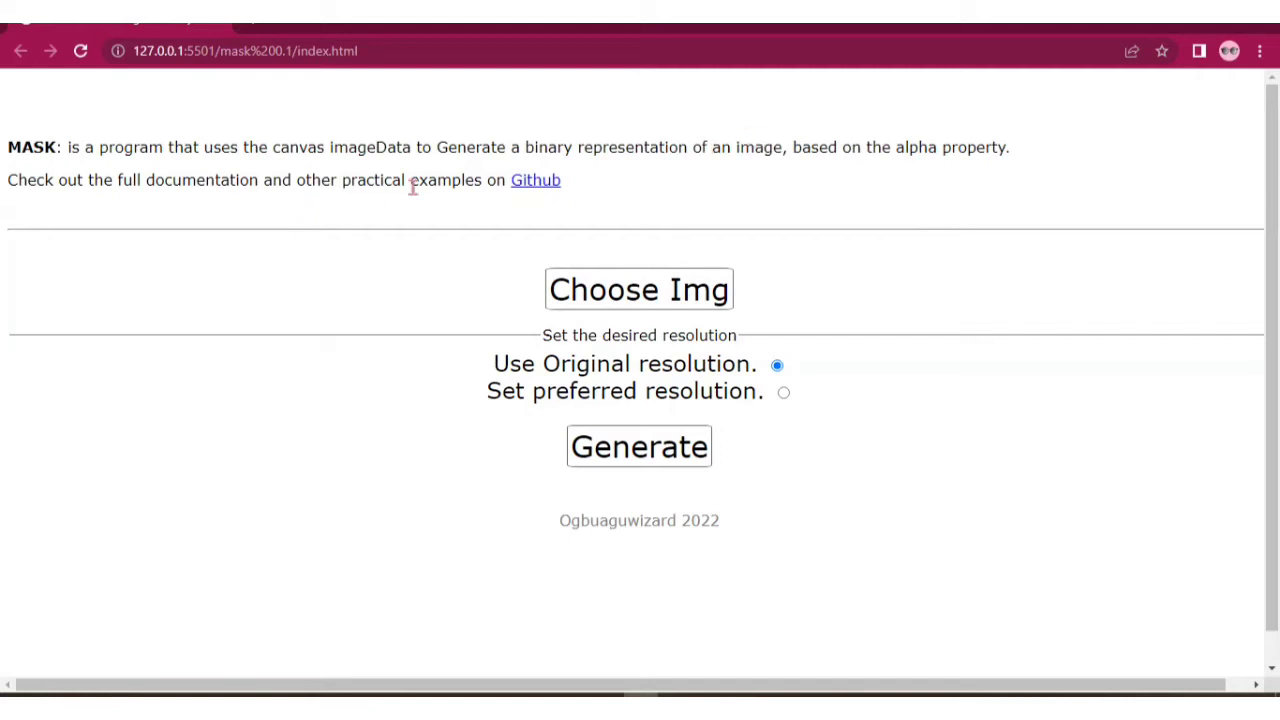
Load the Audi, Mini_truck and truck sprites from the Topdown_vehicle_sprites folder into MASK
click(667, 289)
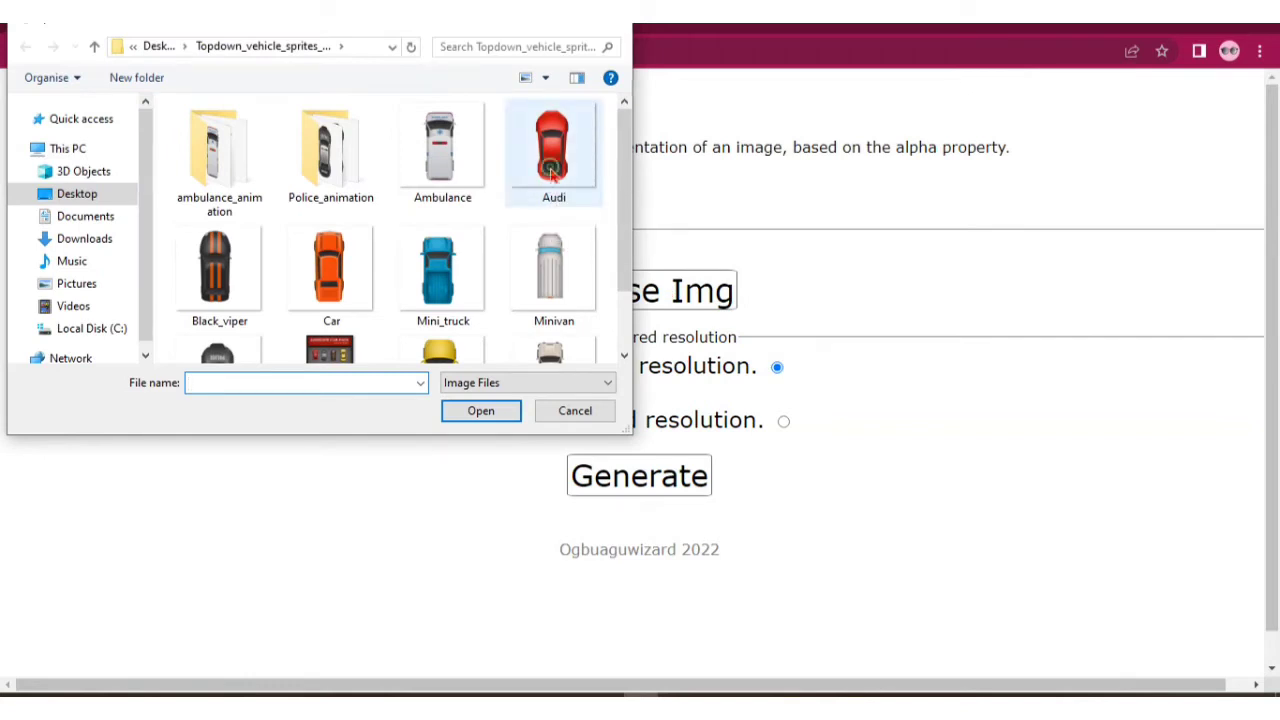
click(551, 172)
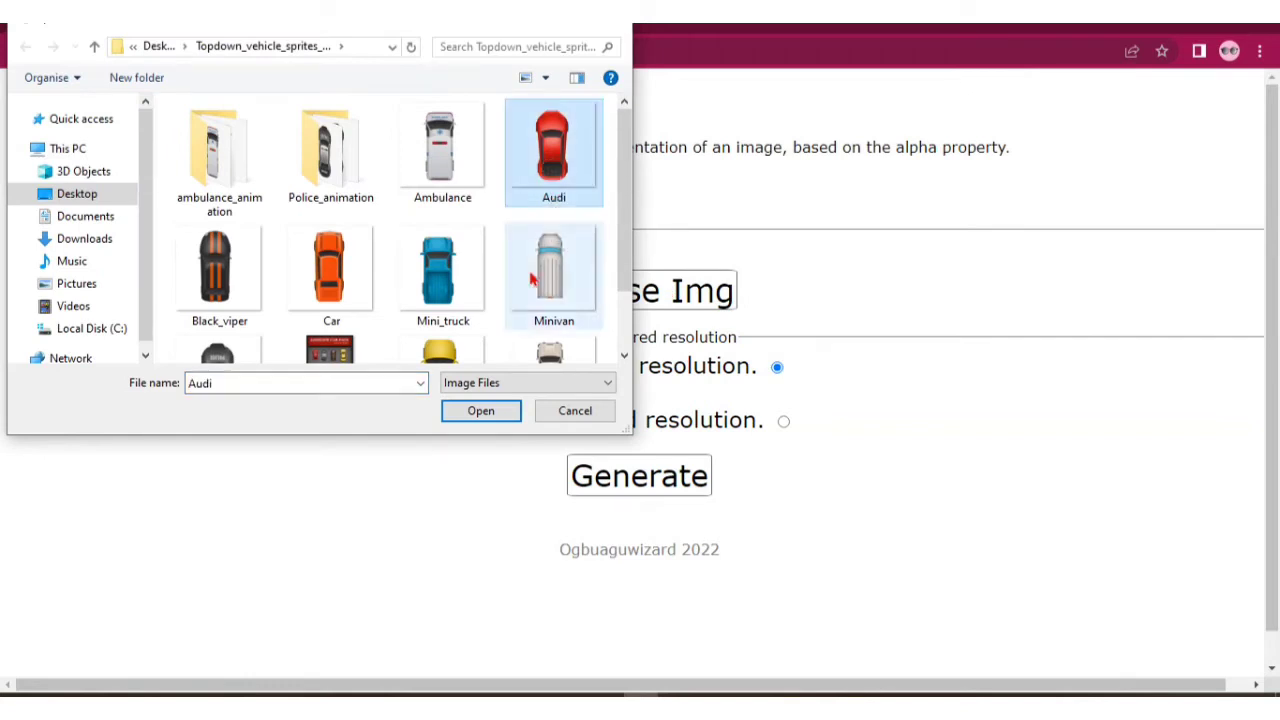
ctrl+click(468, 273)
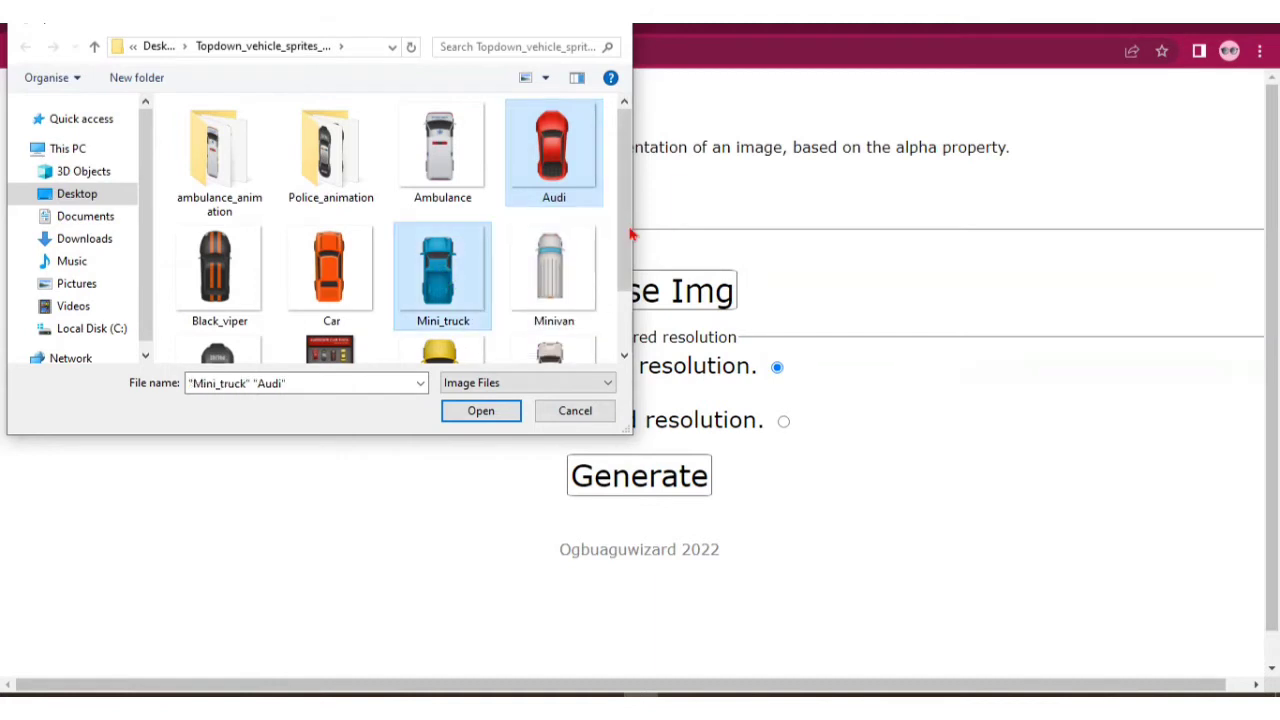
scroll(565, 270, down, 1)
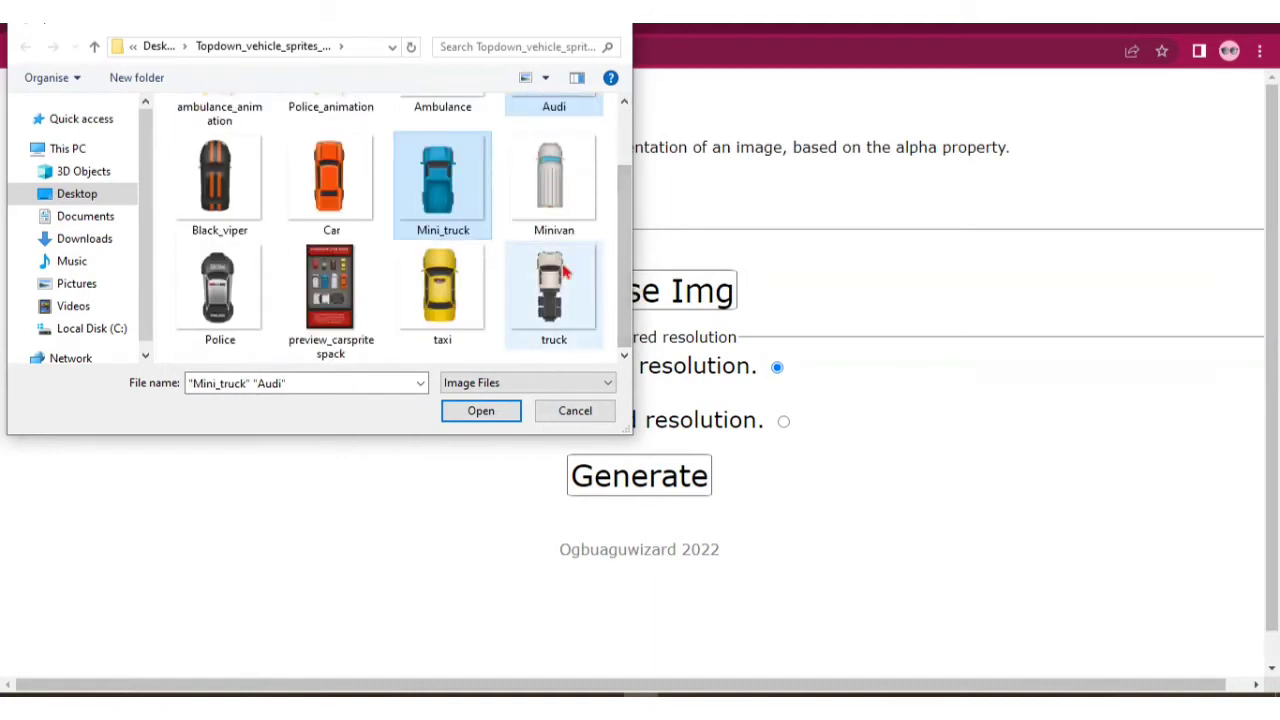
ctrl+click(565, 270)
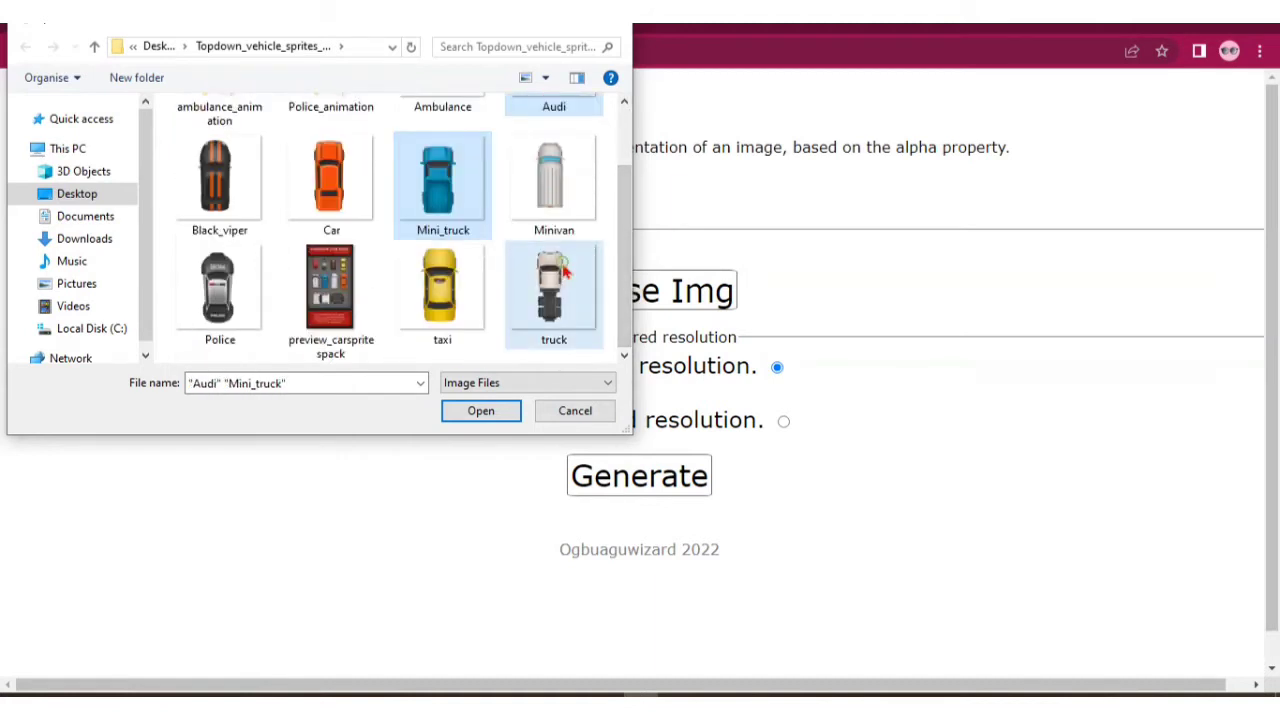
click(478, 411)
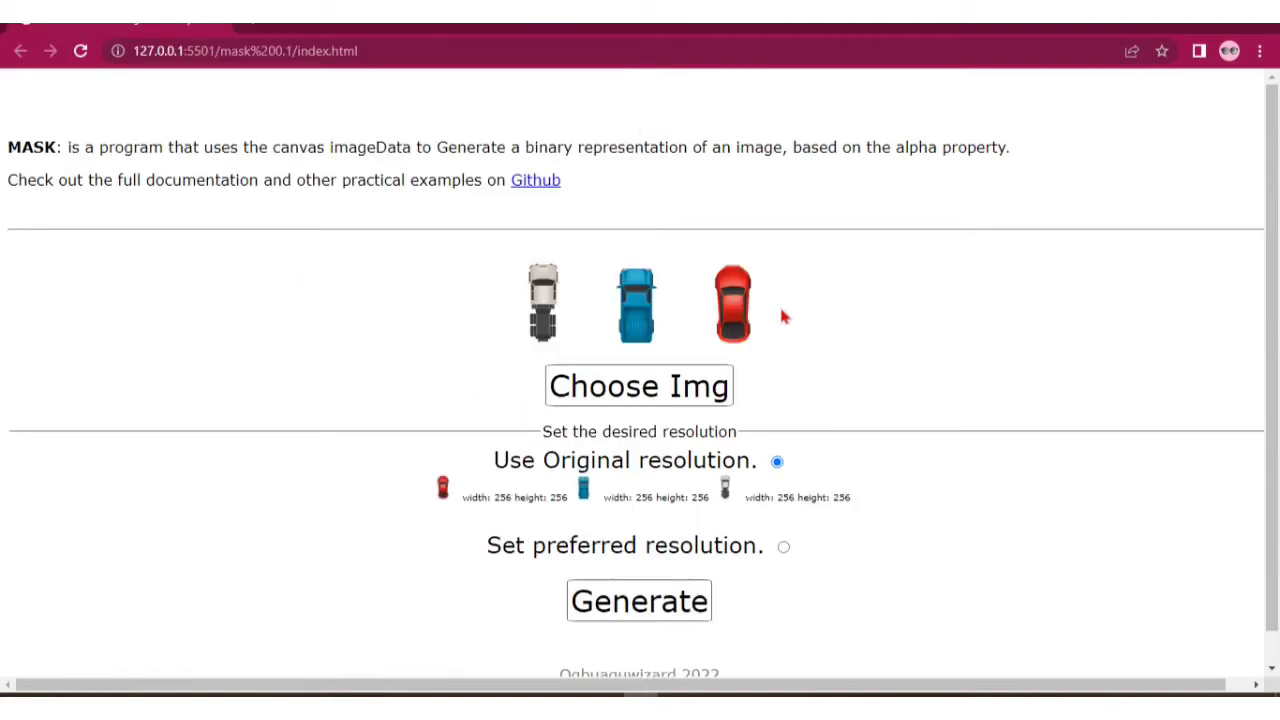
Set a 64×64 preferred resolution for all three sprites and generate the mask .txt files
scroll(751, 305, down, 1)
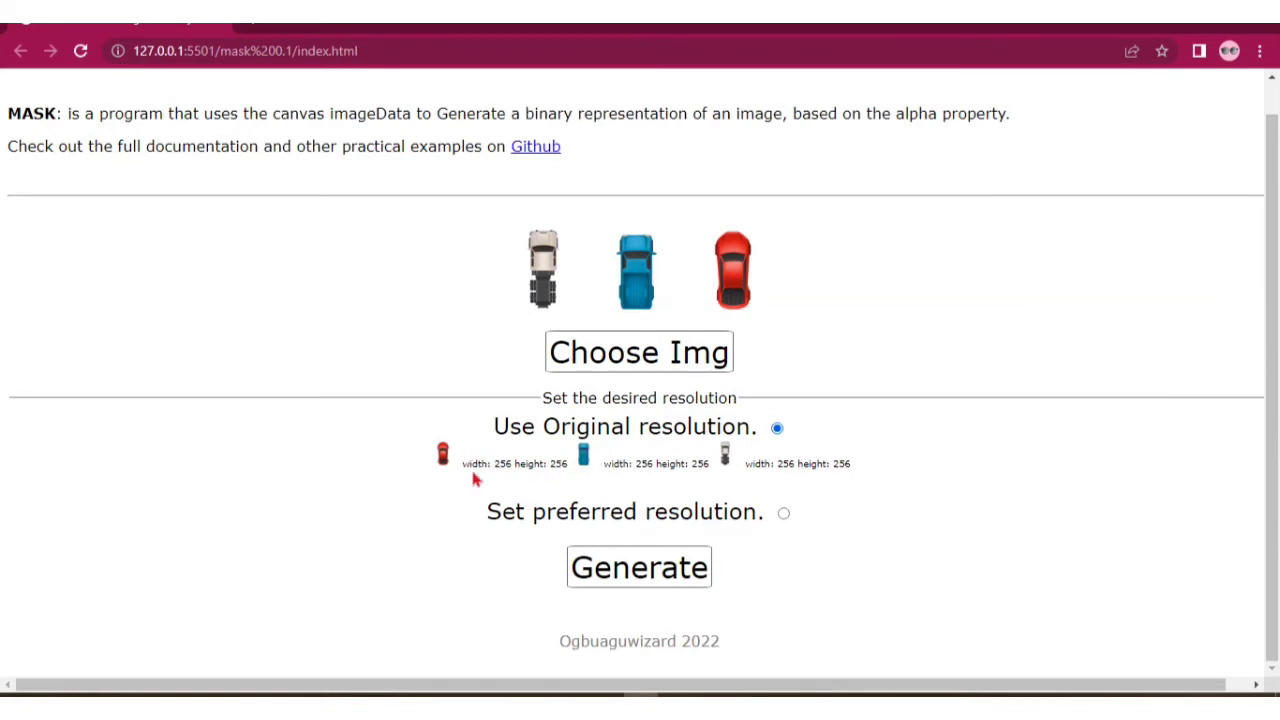
click(784, 514)
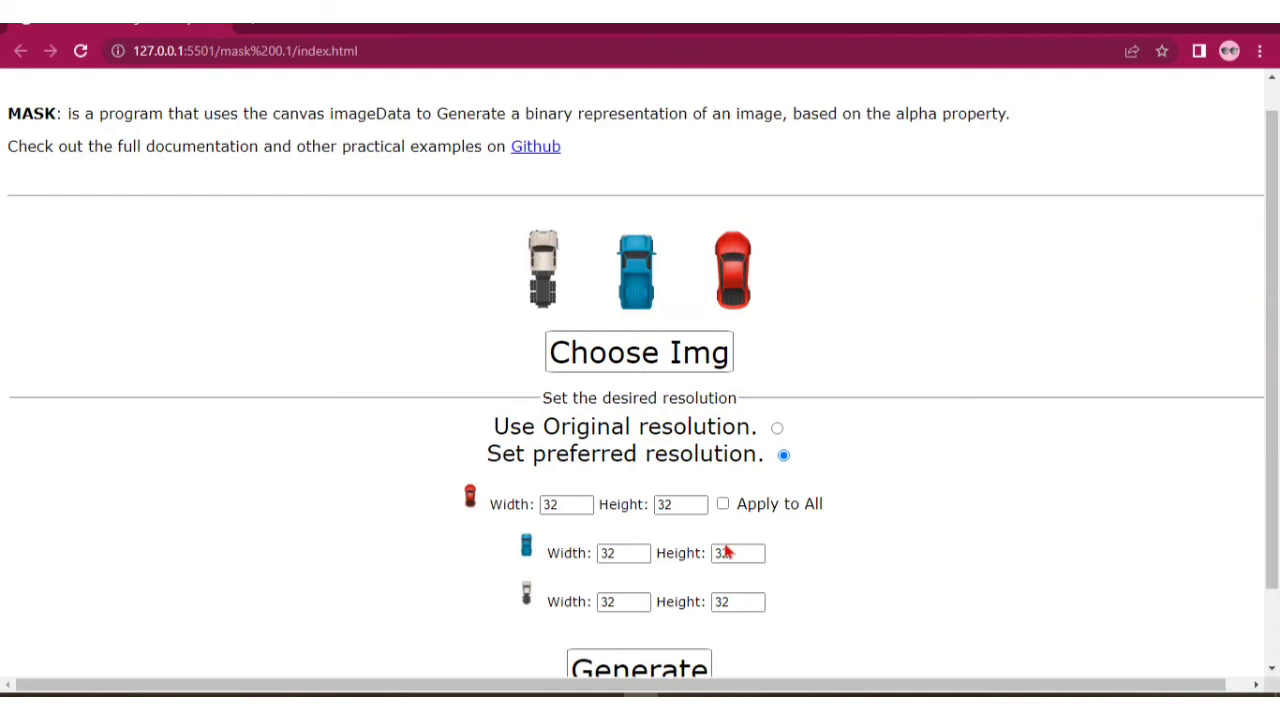
drag(568, 504, 500, 508)
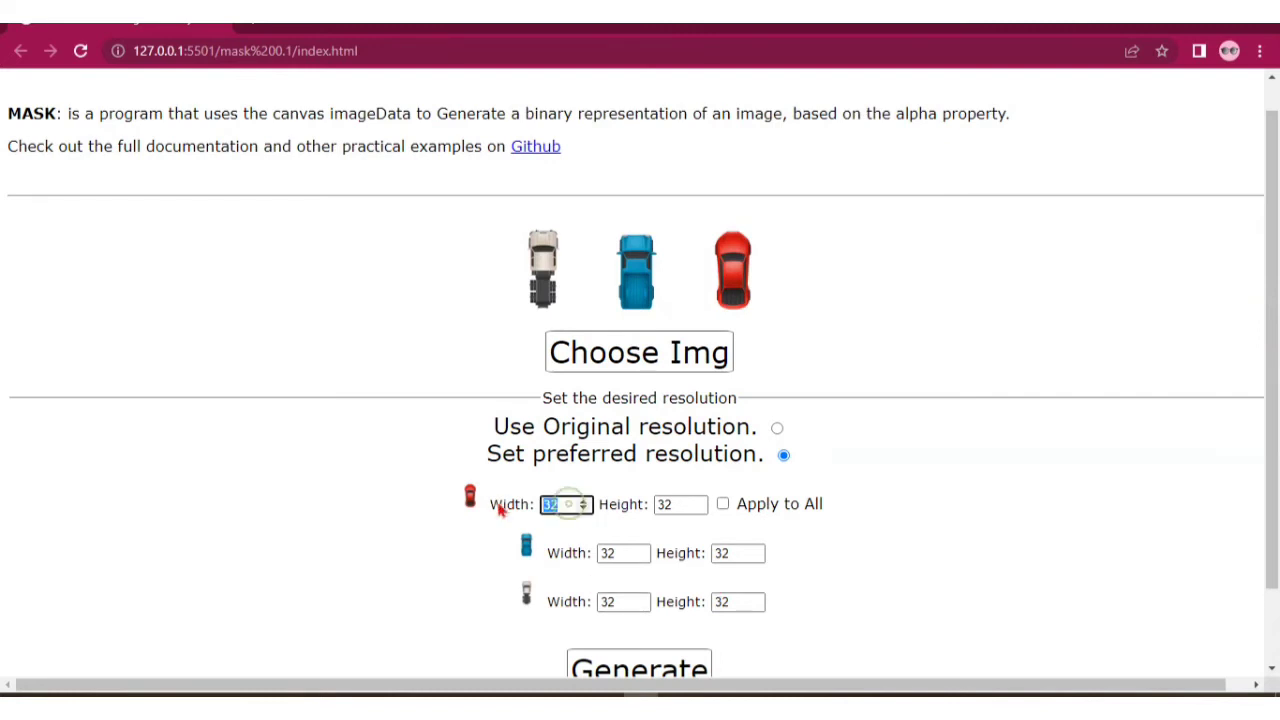
text(64)
drag(678, 503, 646, 512)
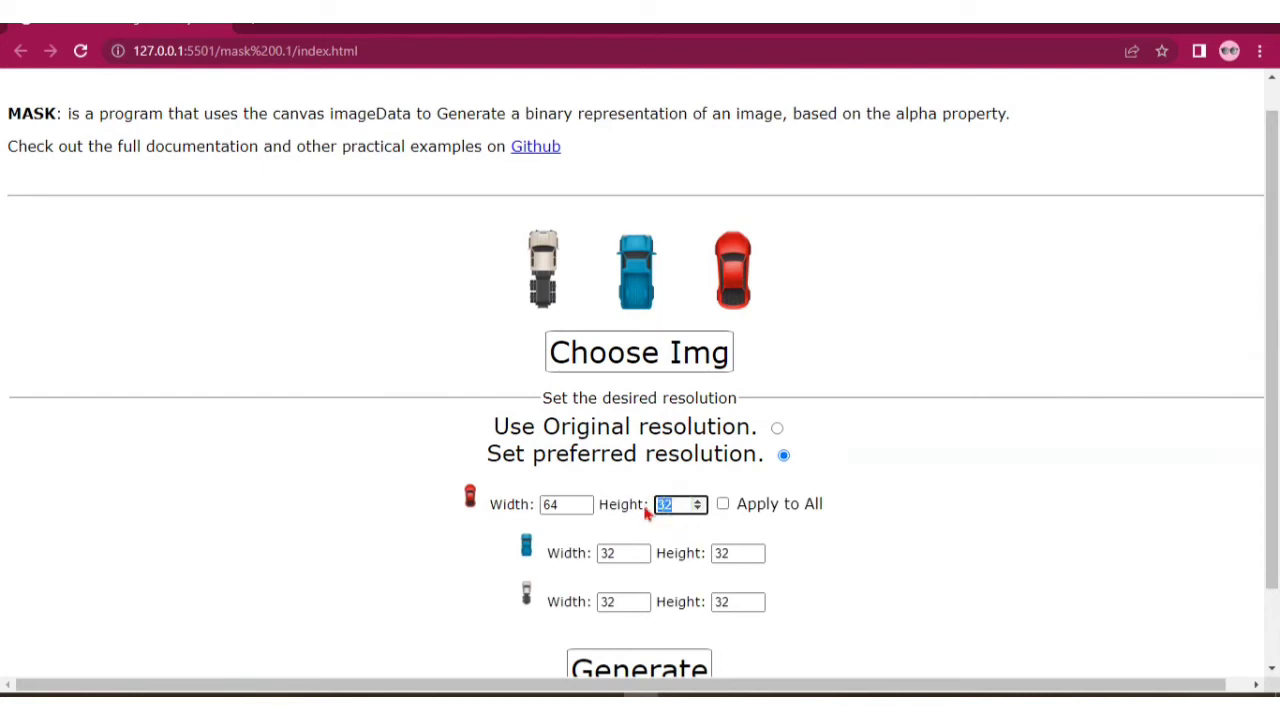
text(64)
click(724, 506)
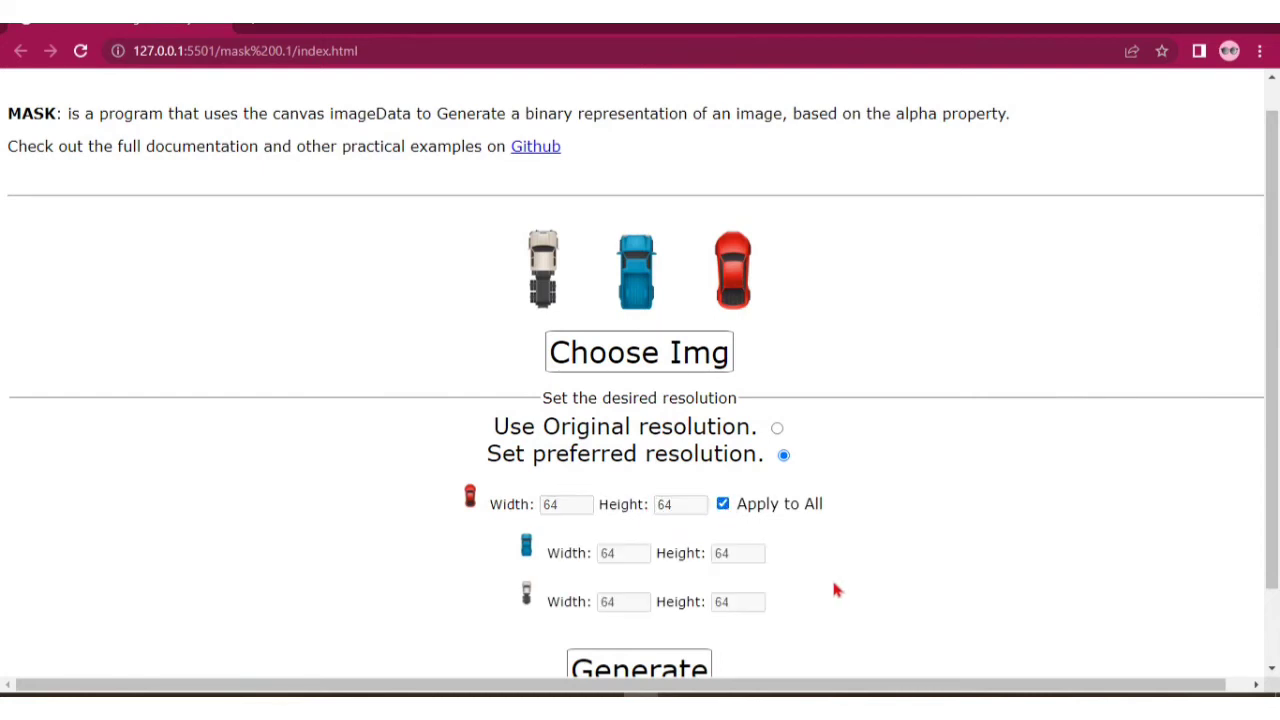
scroll(836, 590, down, 1)
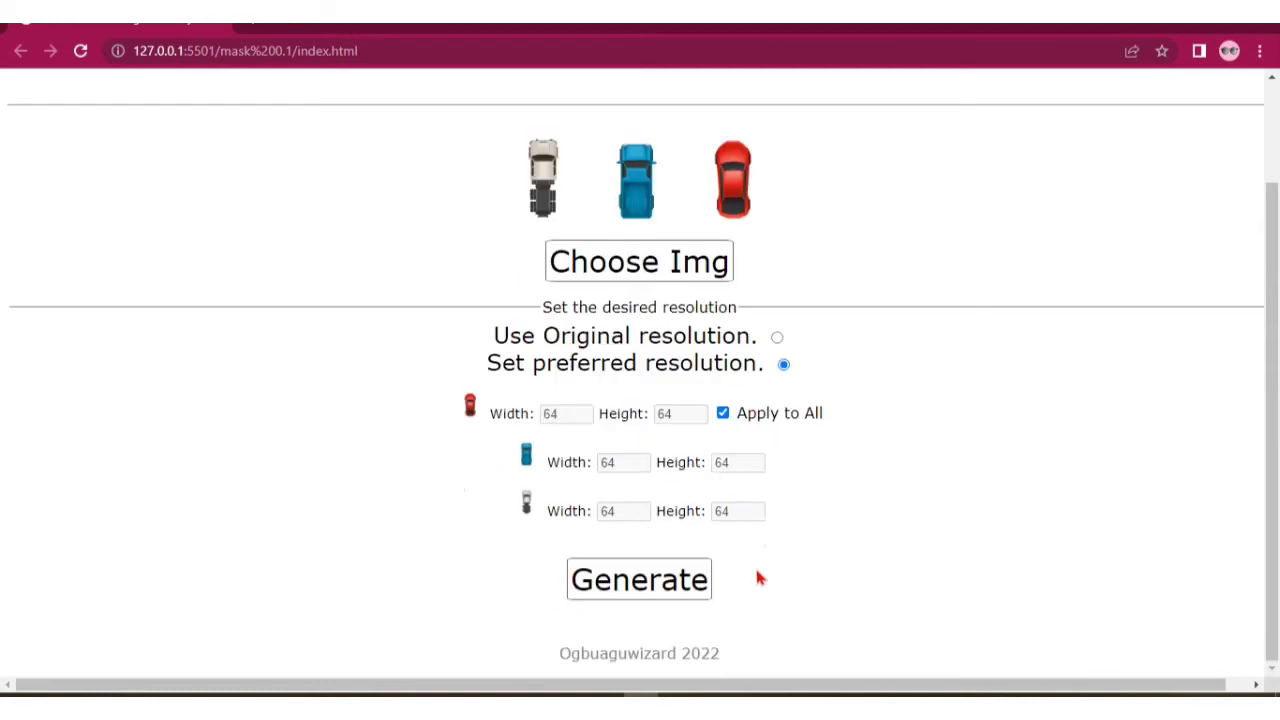
click(644, 590)
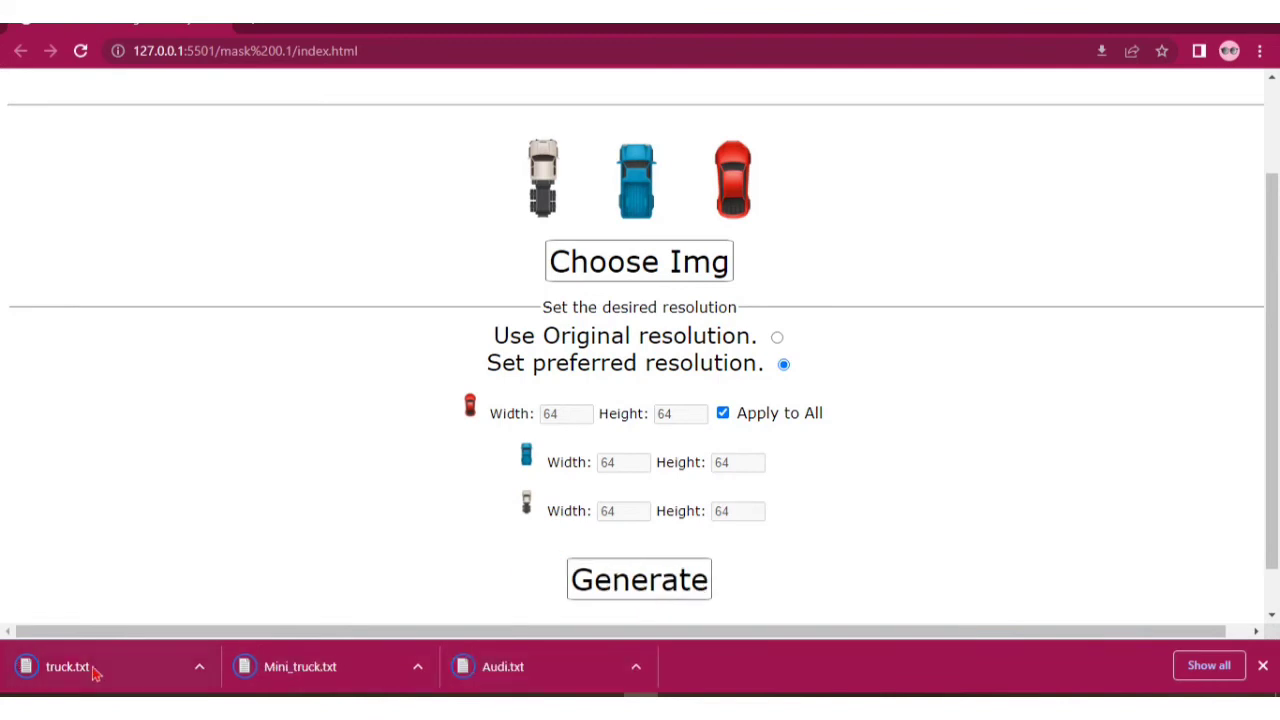
Open Audi.txt in maximized Notepad, zoom out to see its full 0/1 grid, then close it
click(503, 666)
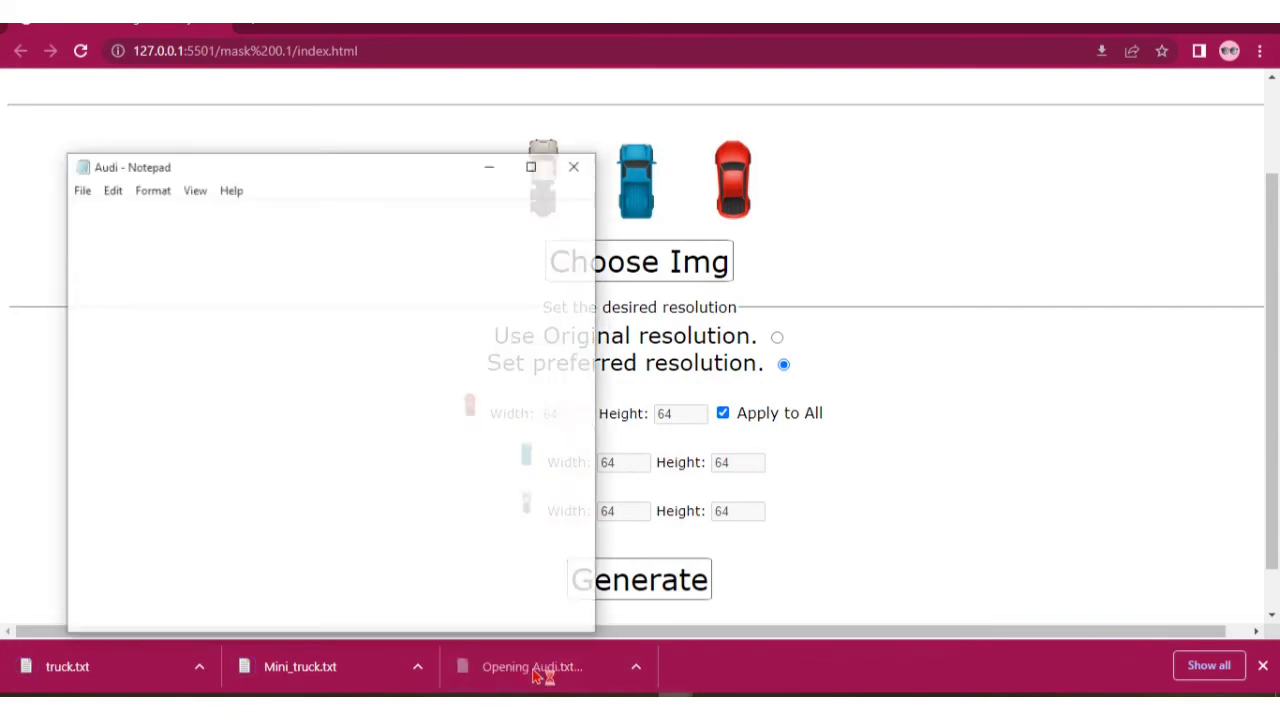
click(533, 165)
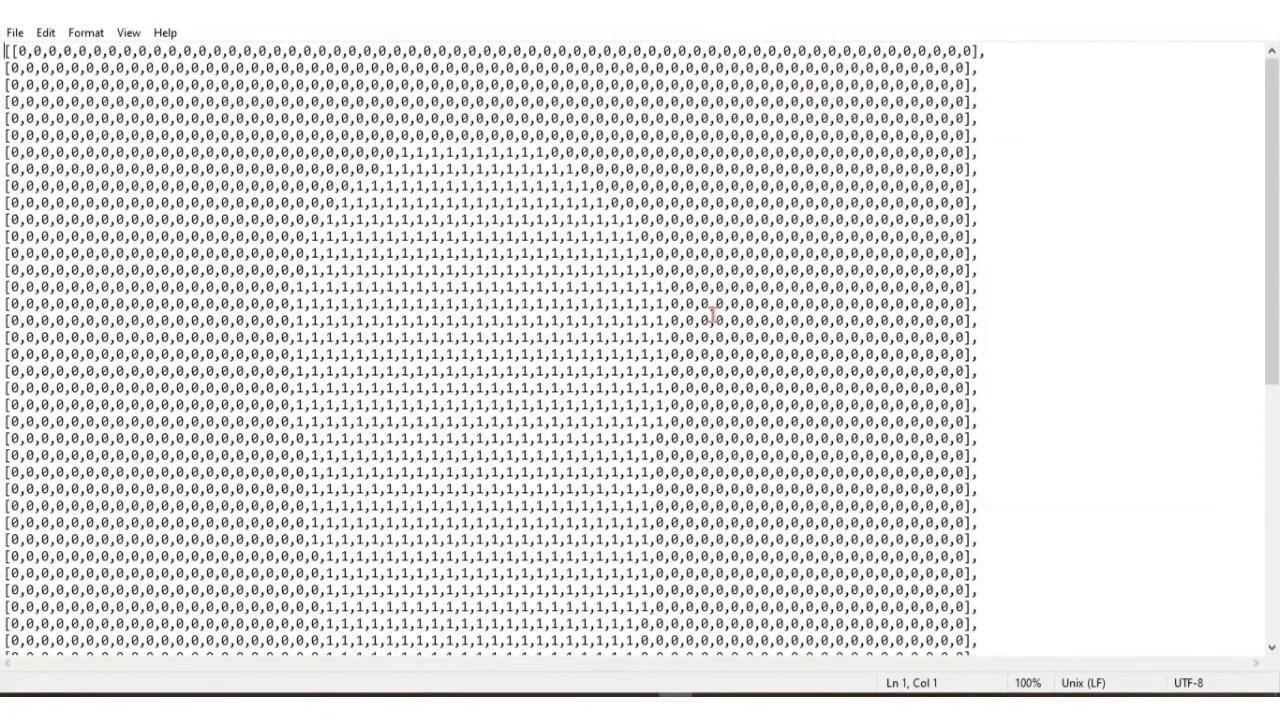
key(ctrl+minus)
key(ctrl+minus)
key(ctrl+minus)
key(ctrl+minus)
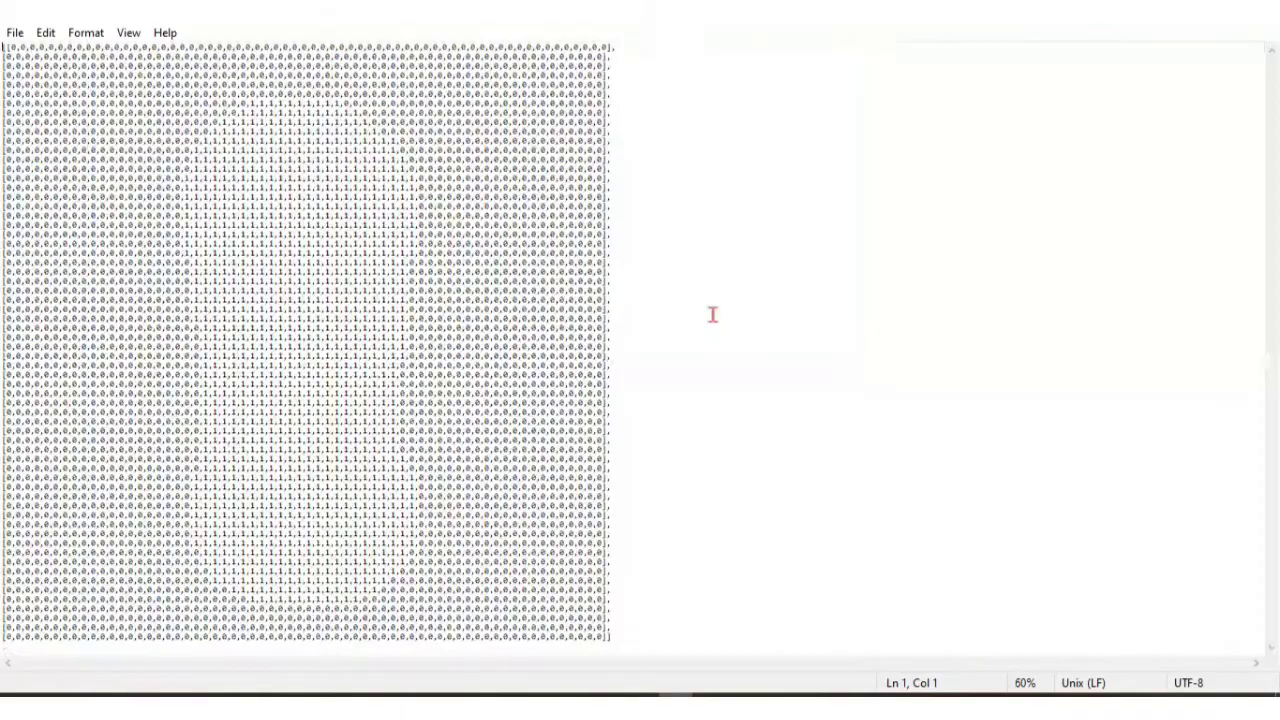
key(ctrl+minus)
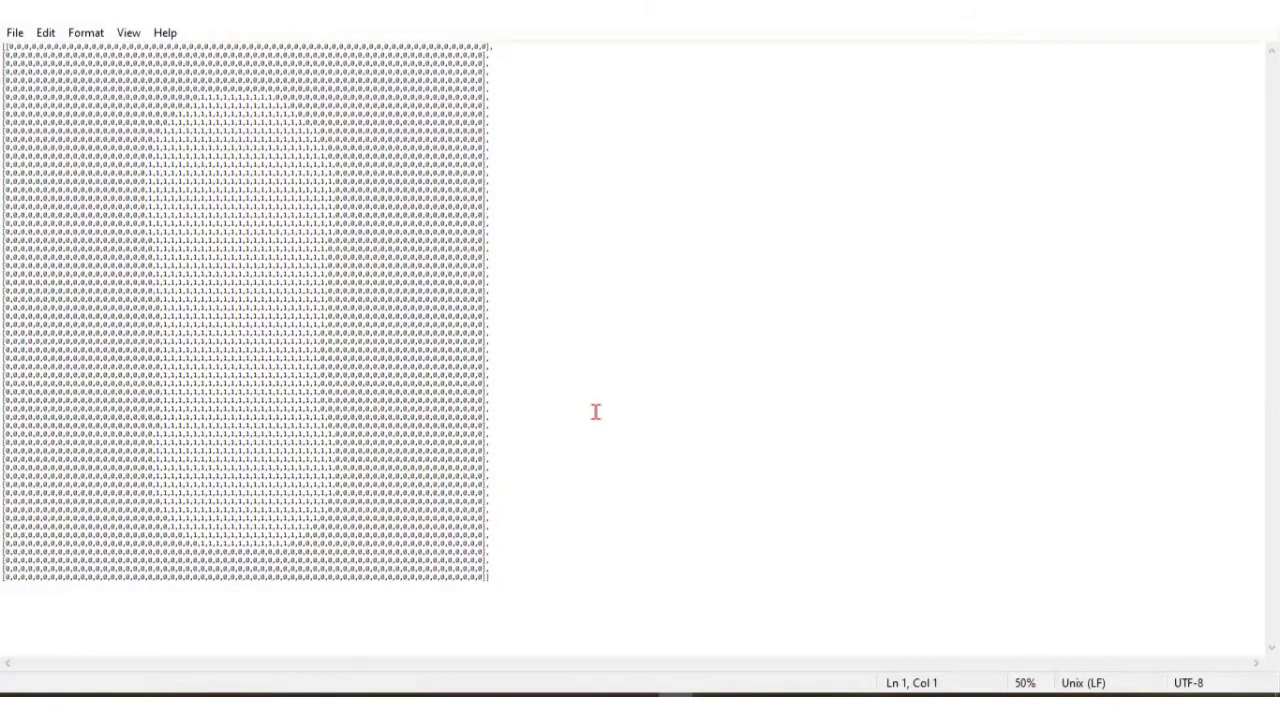
key(ctrl+a)
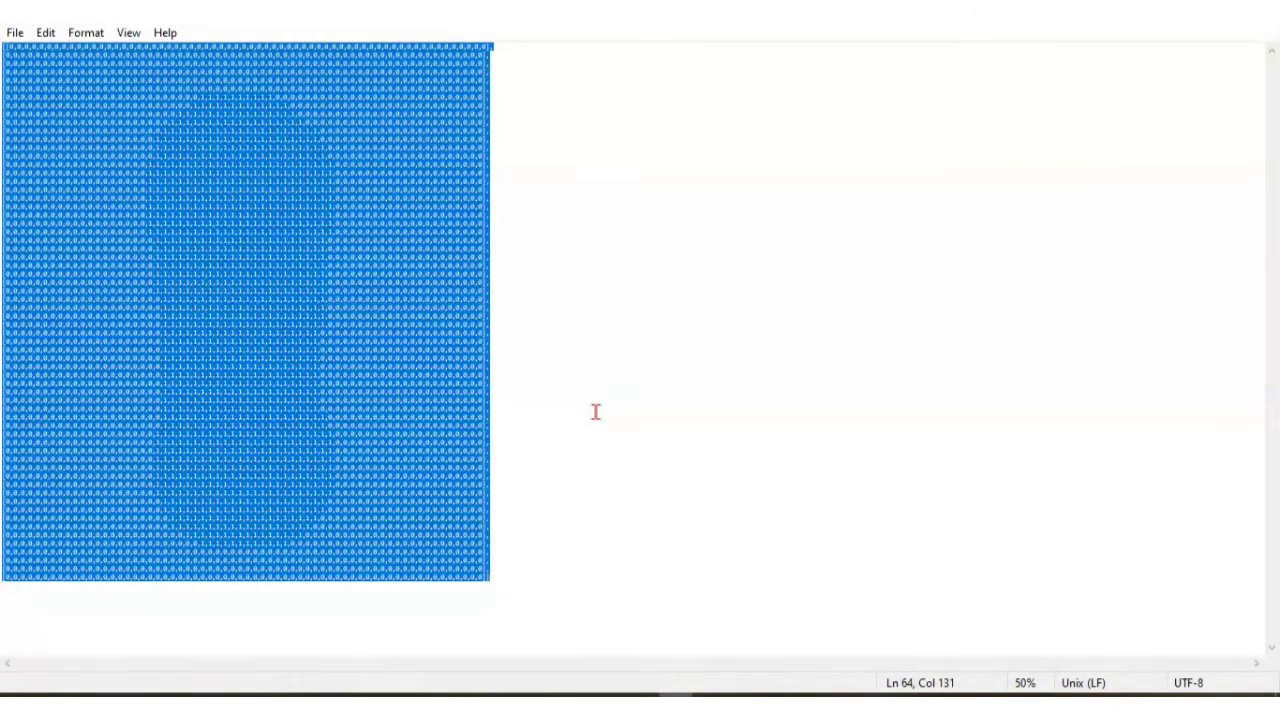
click(595, 411)
key(alt+Tab)
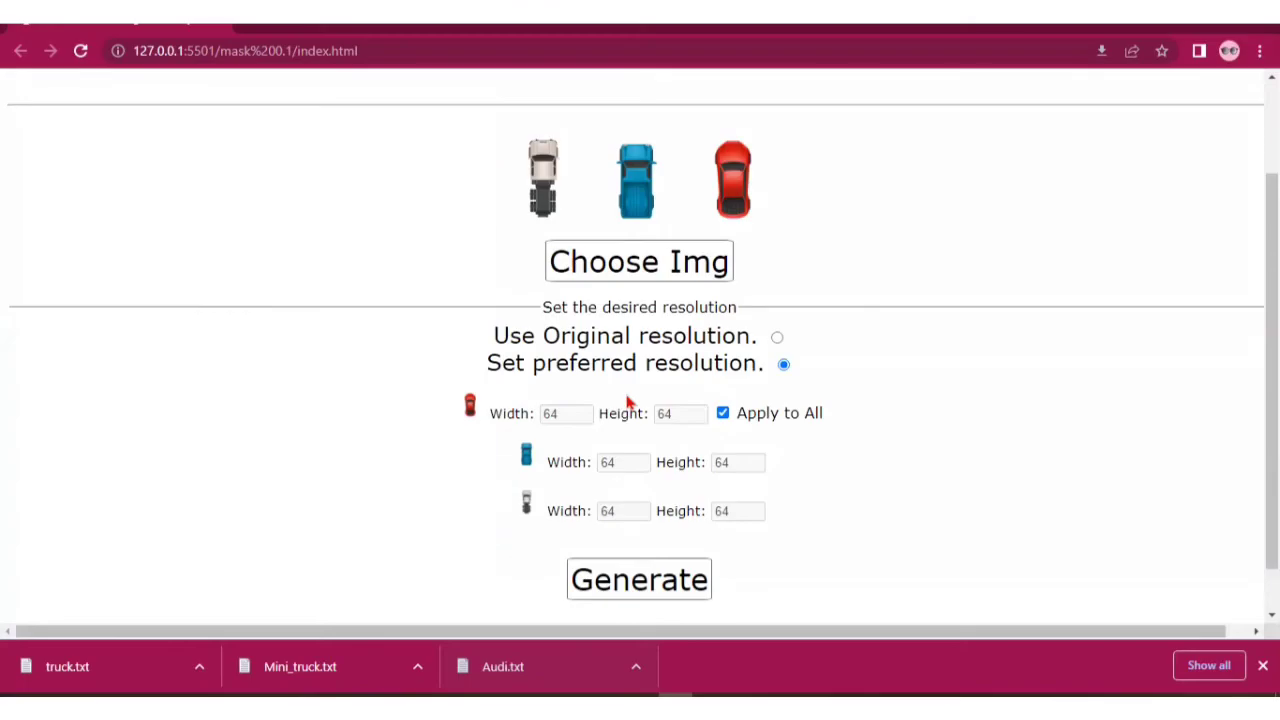
View Mini_truck.txt zoomed out in maximized Notepad, then close it without saving the stray edit
click(320, 670)
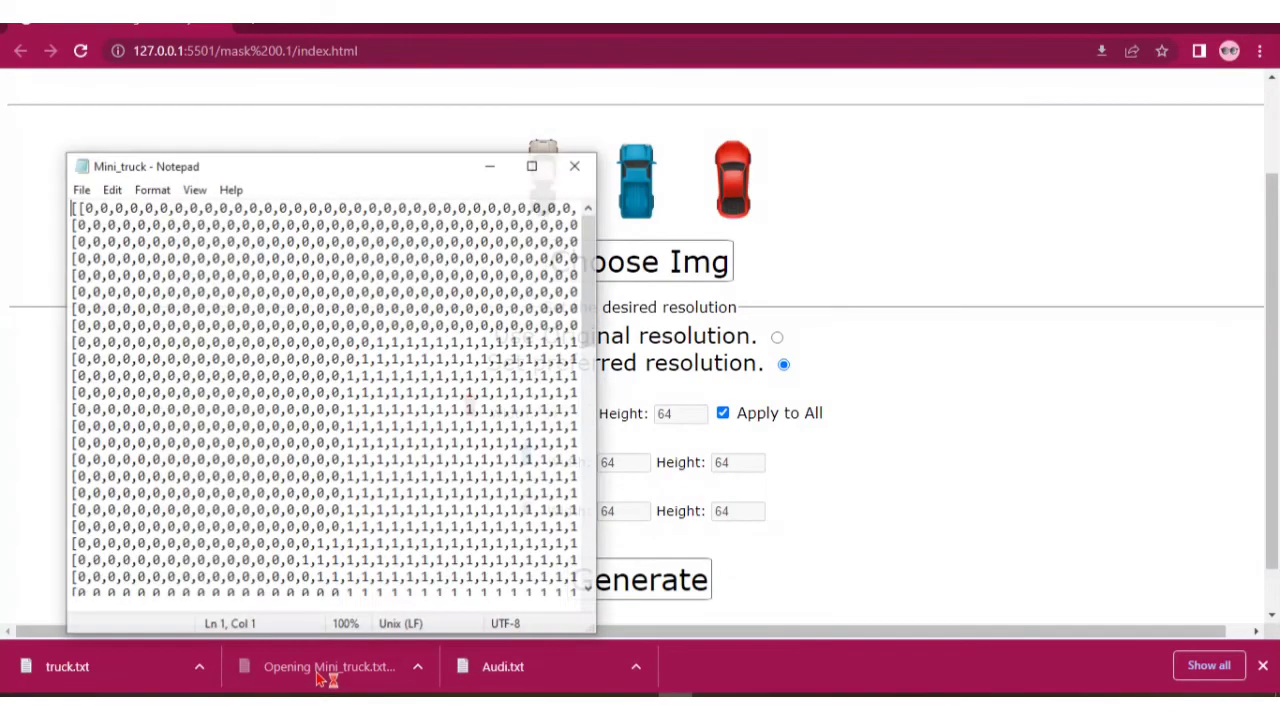
click(538, 165)
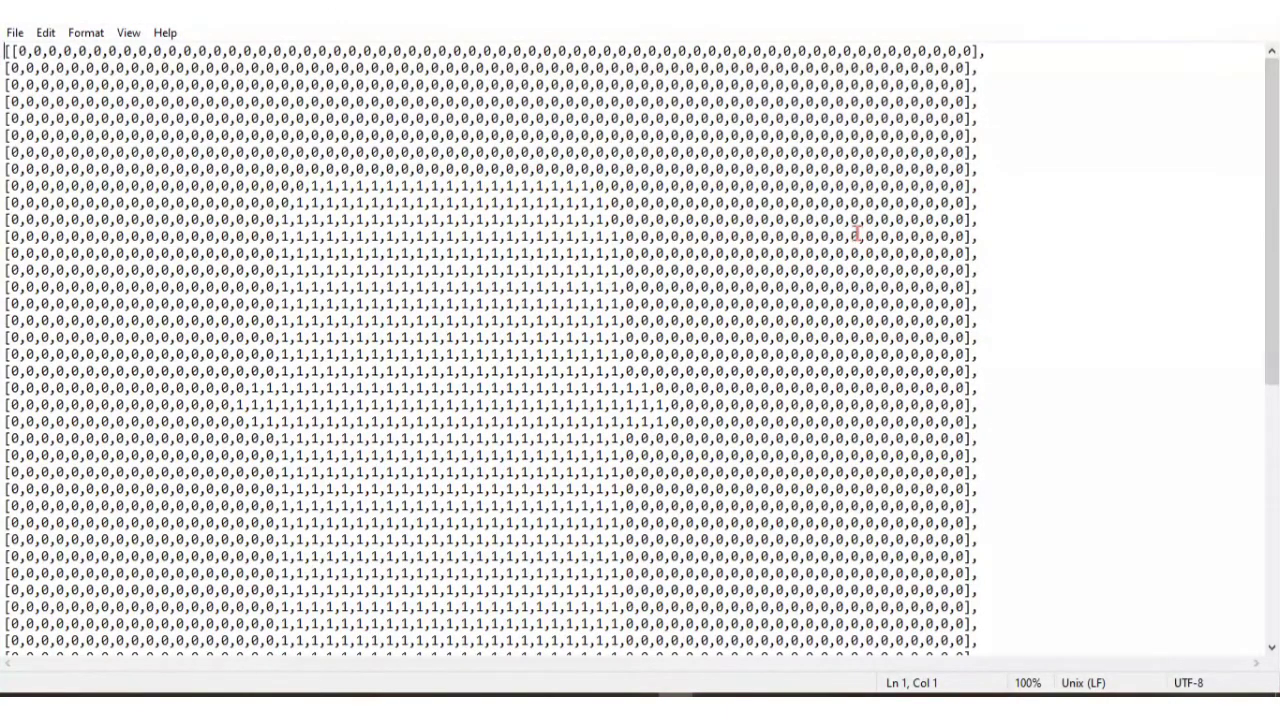
text(=)
key(ctrl+minus)
key(ctrl+minus)
key(ctrl+minus)
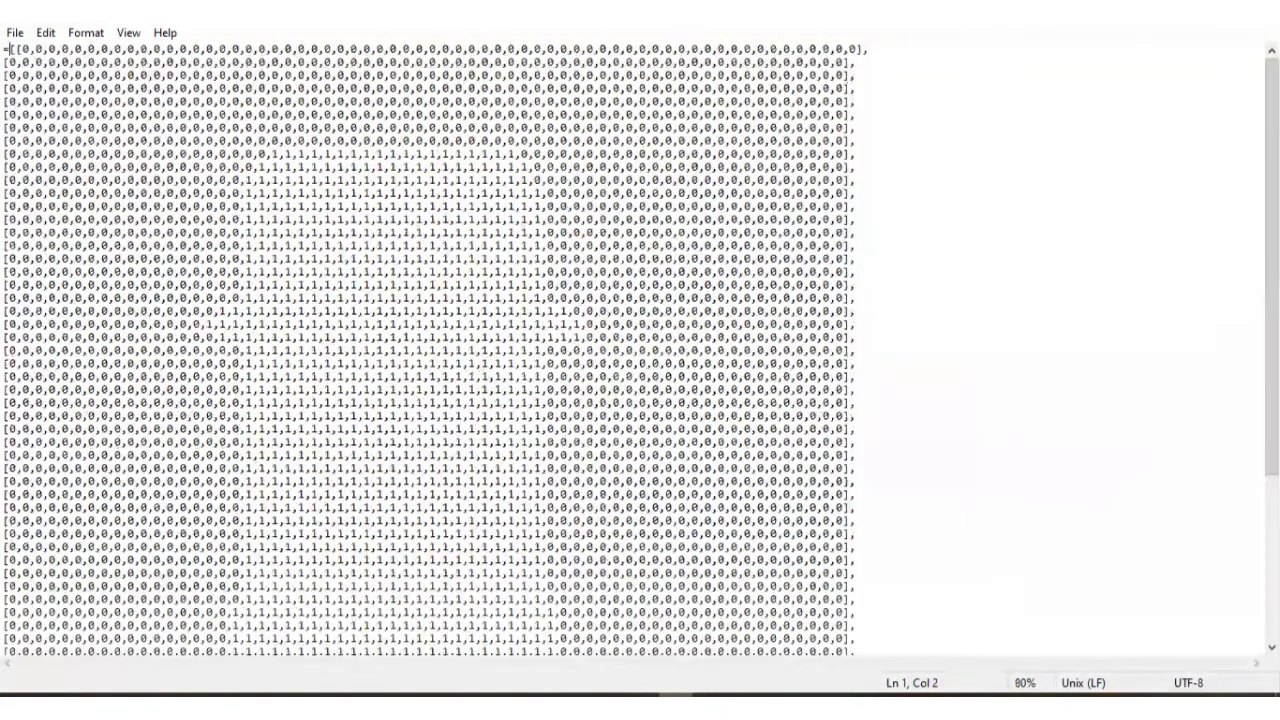
key(BackSpace)
key(ctrl+minus)
key(ctrl+minus)
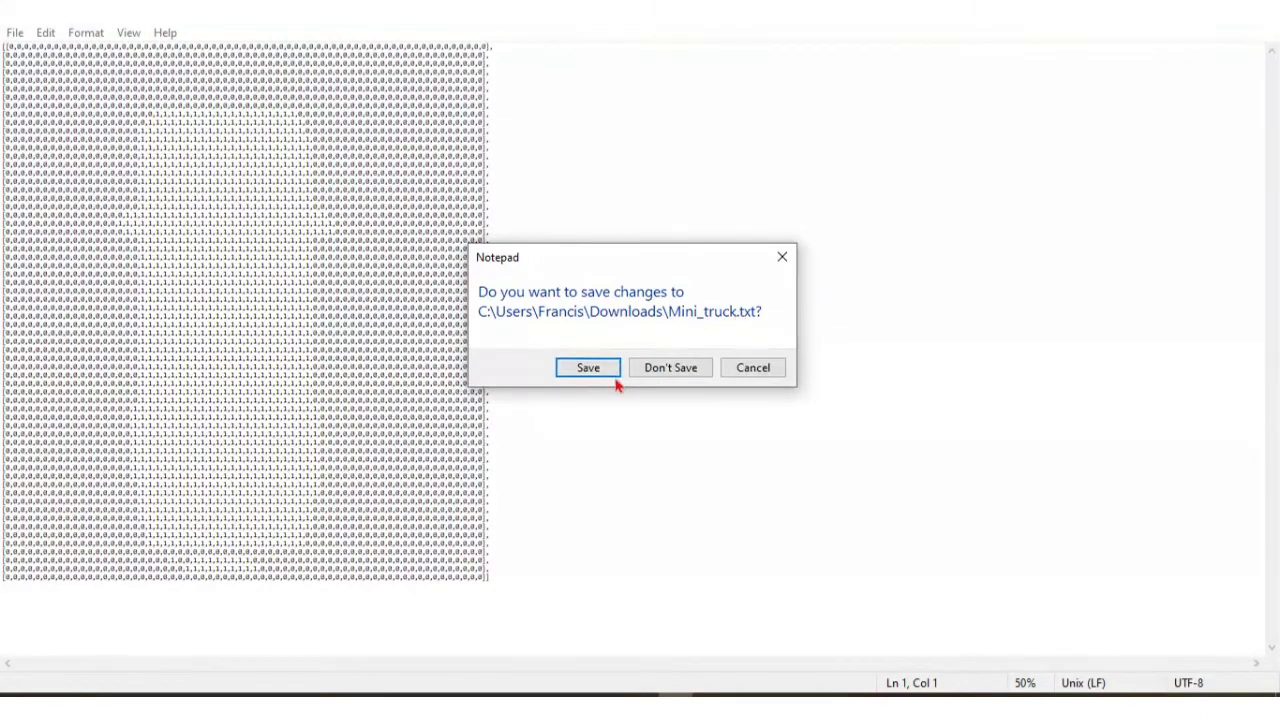
click(672, 368)
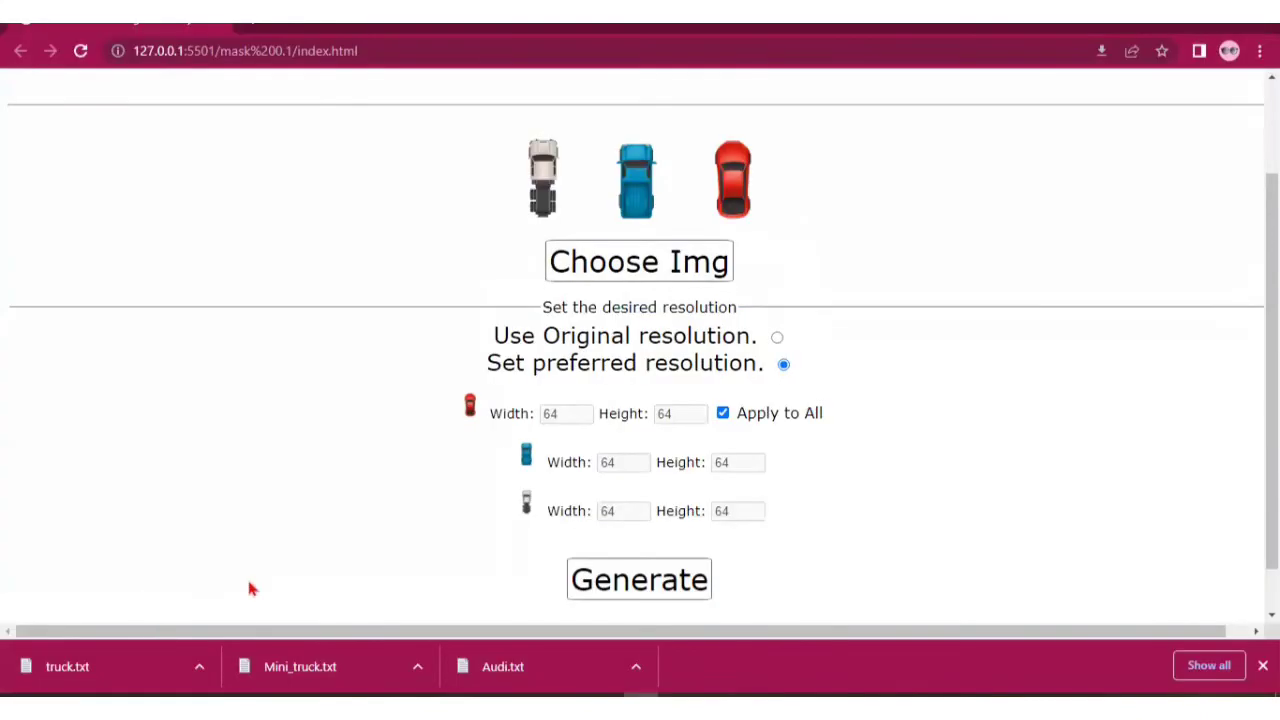
Open truck.txt in maximized Notepad and zoom out to view its whole grid
click(82, 672)
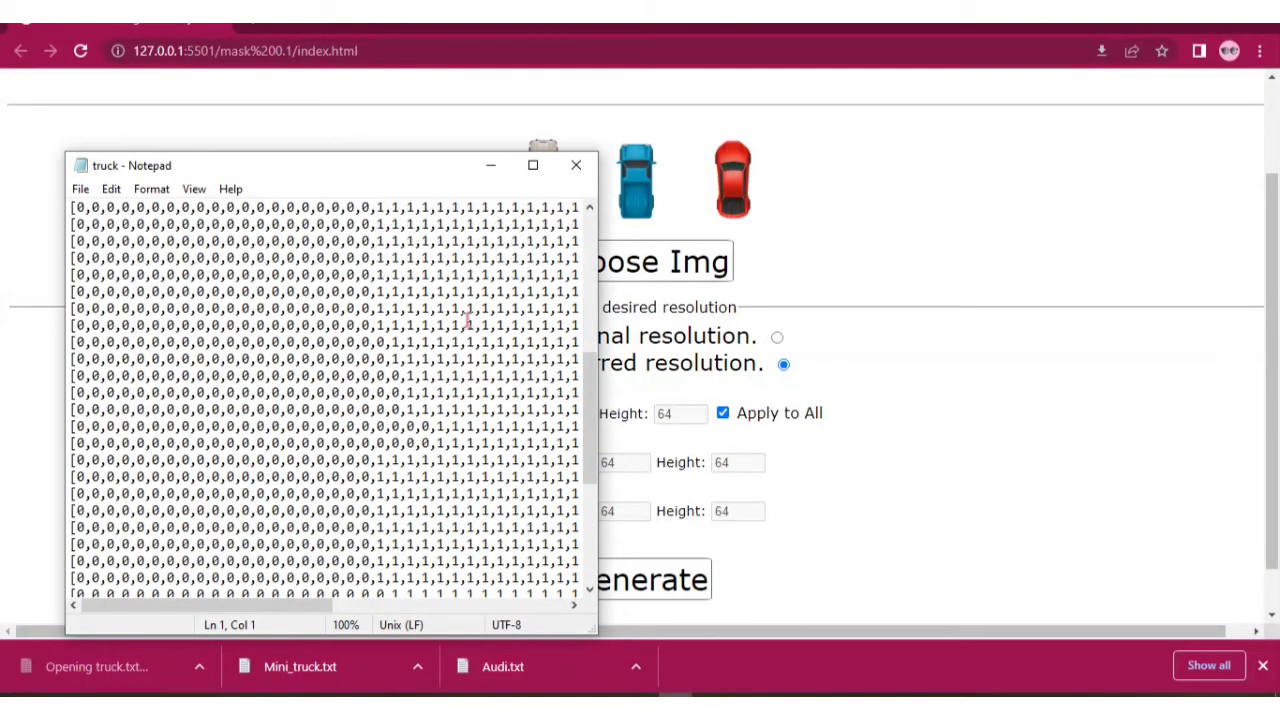
click(537, 166)
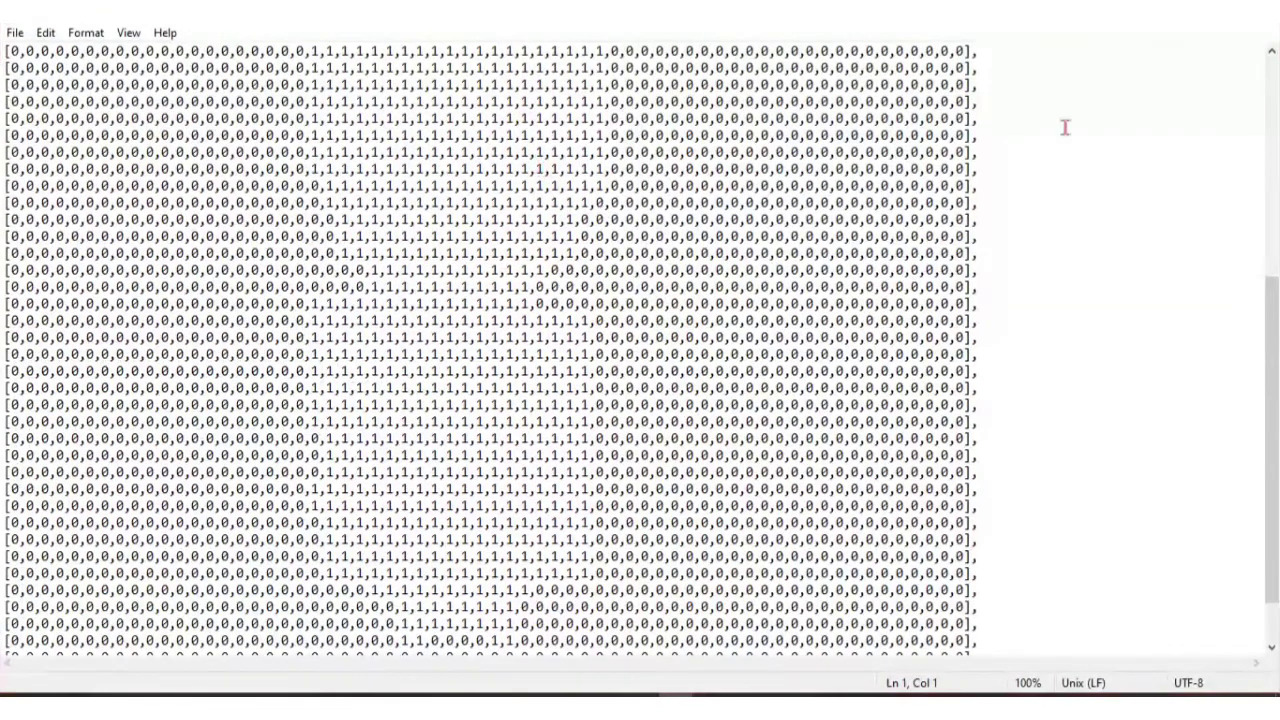
key(ctrl+minus)
key(ctrl+minus)
key(ctrl+minus)
key(ctrl+minus)
key(ctrl+minus)
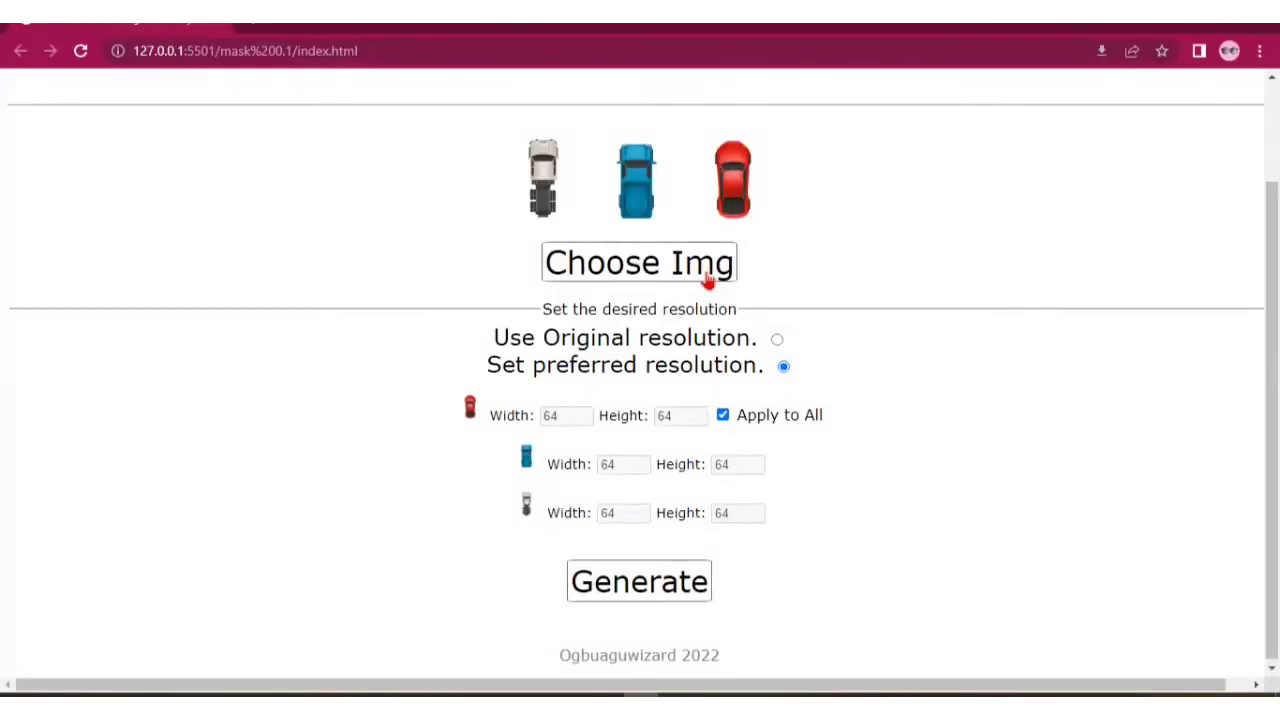
scroll(708, 280, up, 2)
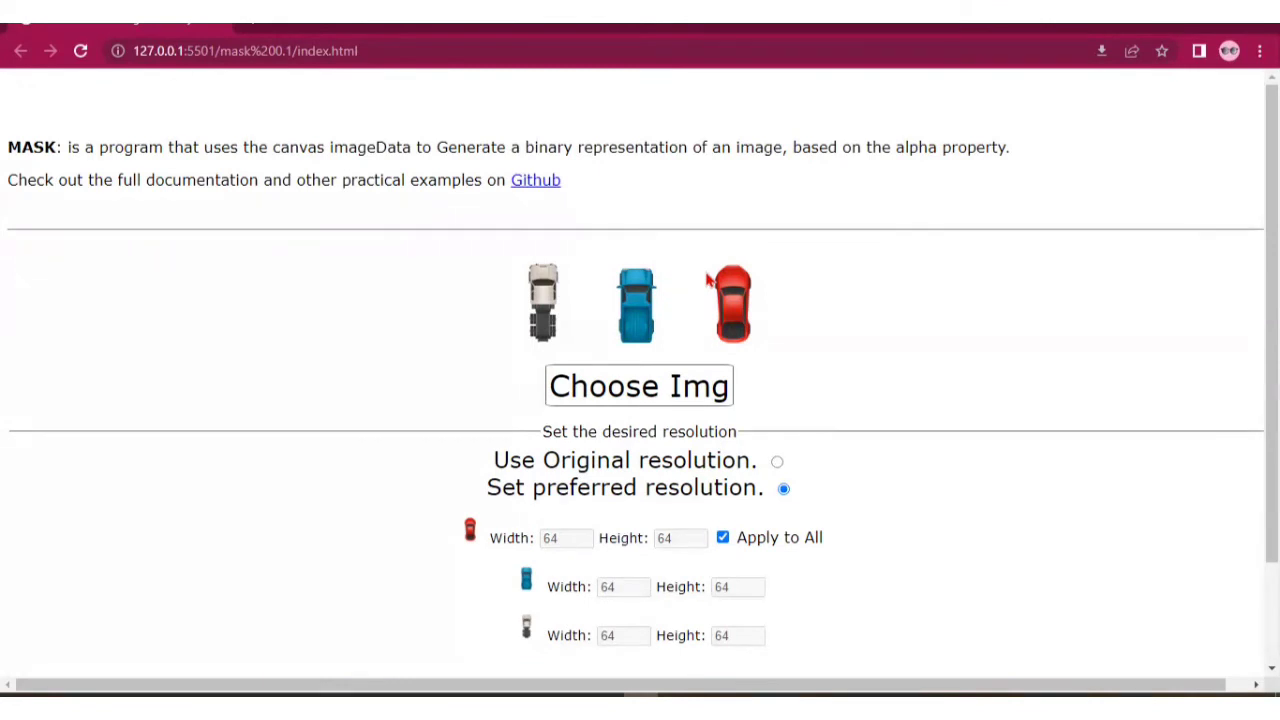